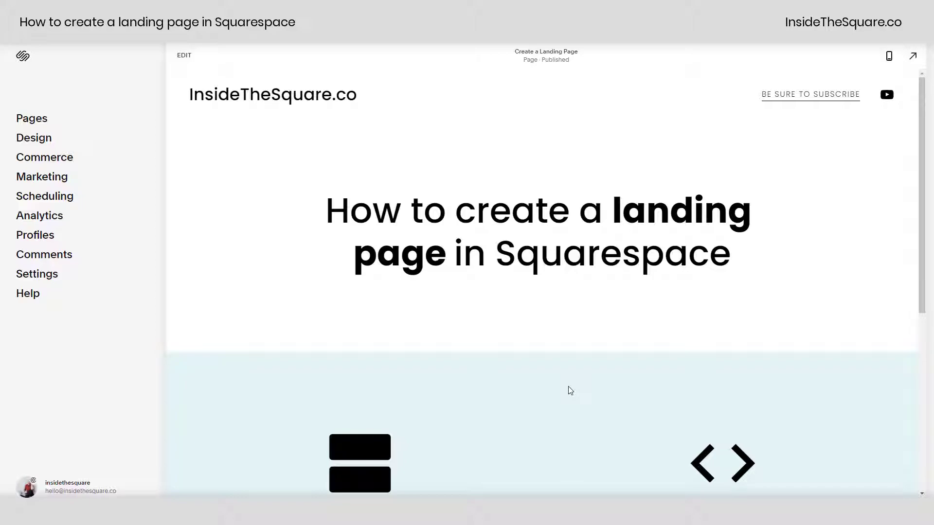
# - Highlight the 'hide header & footer' and 'code injection' captions on the landing page
pyautogui.scroll(-2, 569, 387)
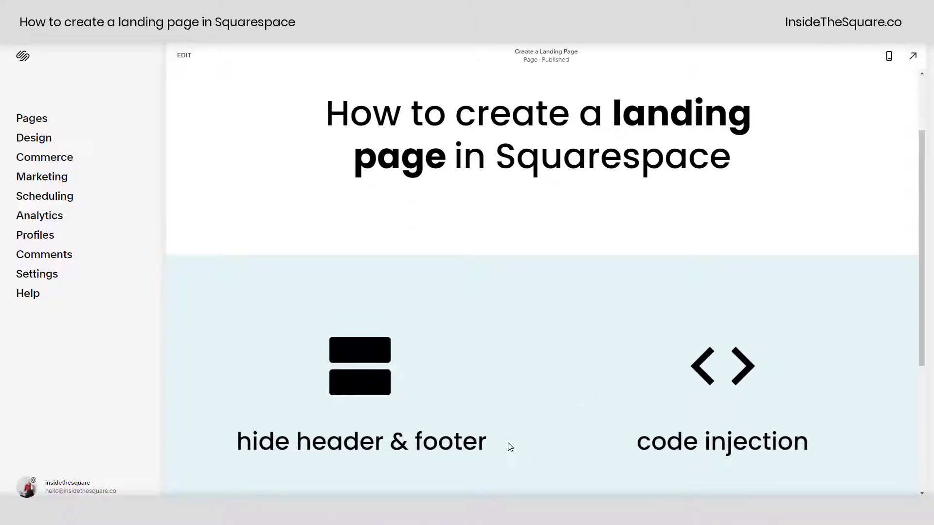
pyautogui.moveTo(510, 446); pyautogui.dragTo(199, 428)
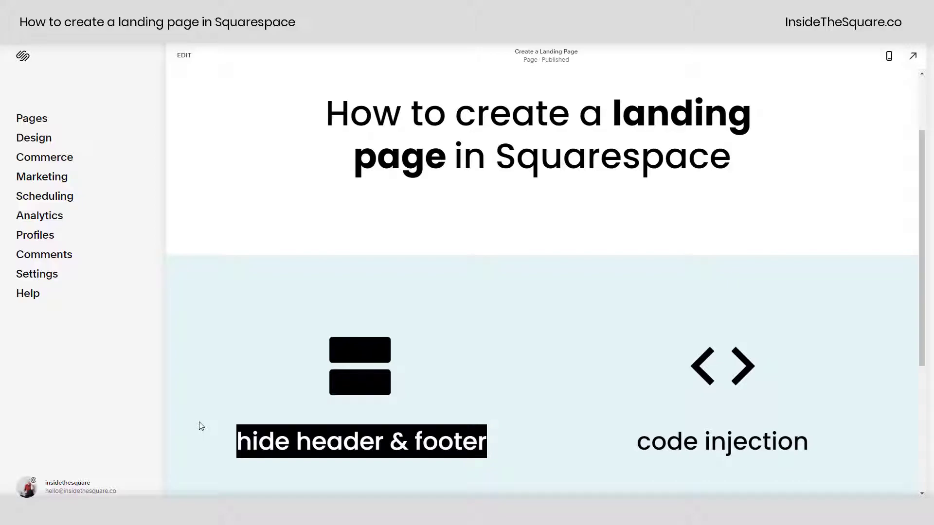
pyautogui.click(510, 395)
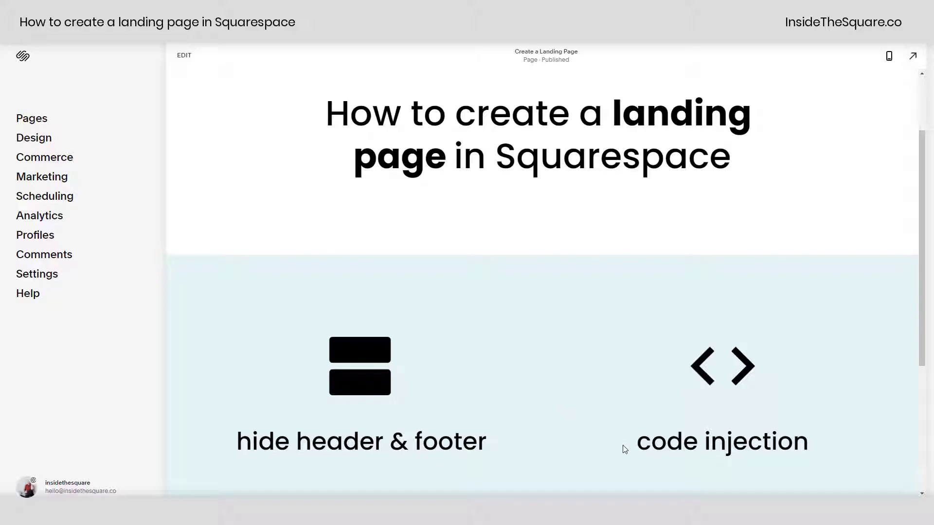
pyautogui.moveTo(626, 449); pyautogui.dragTo(842, 429)
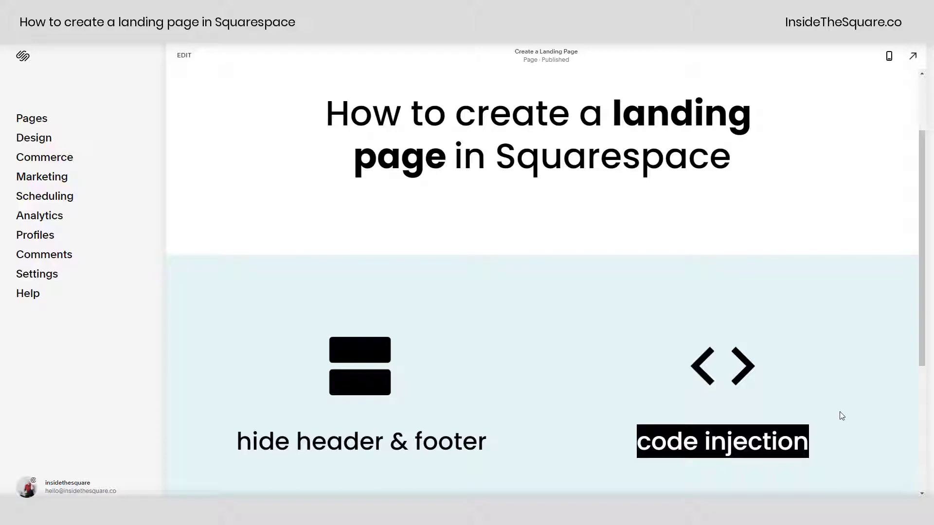
pyautogui.click(842, 416)
pyautogui.scroll(2, 842, 415)
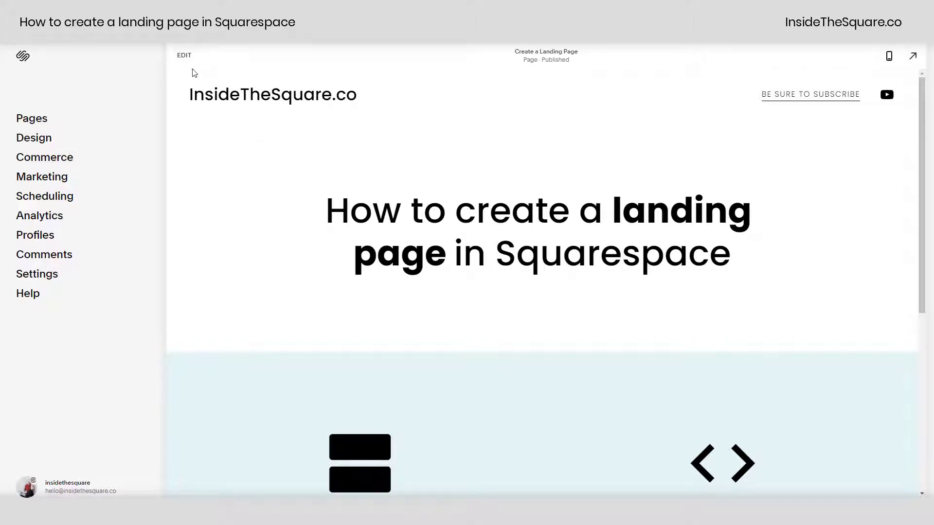
# - Insert a Code block under the caption containing <style>.header, footer{display:none}</style>
pyautogui.click(185, 57)
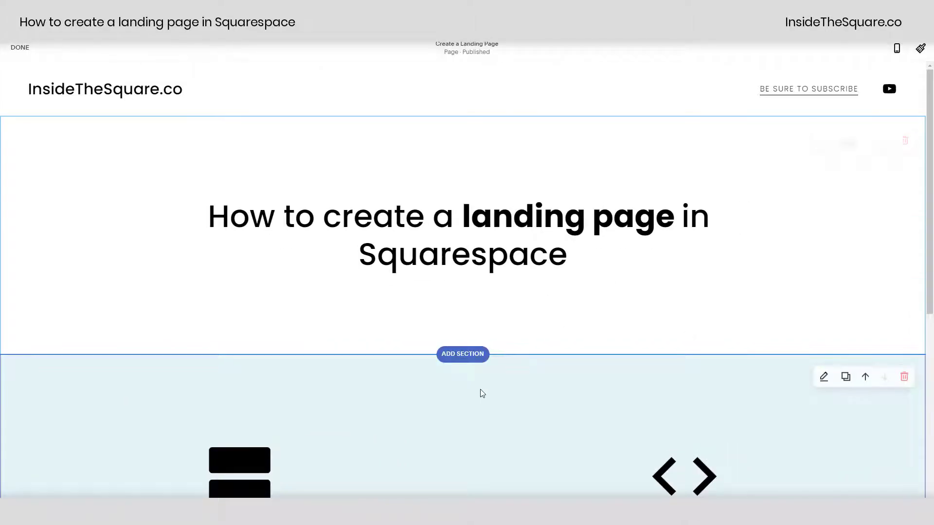
pyautogui.scroll(-3, 477, 392)
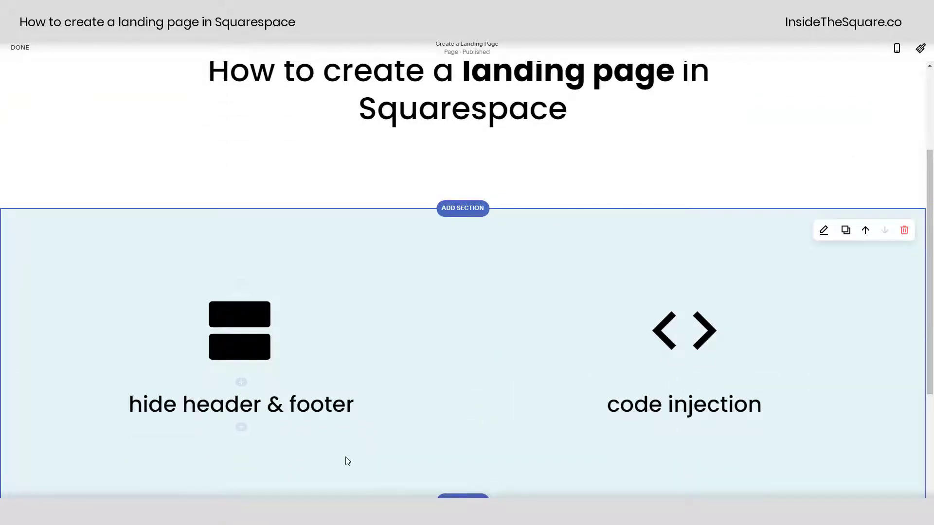
pyautogui.click(241, 427)
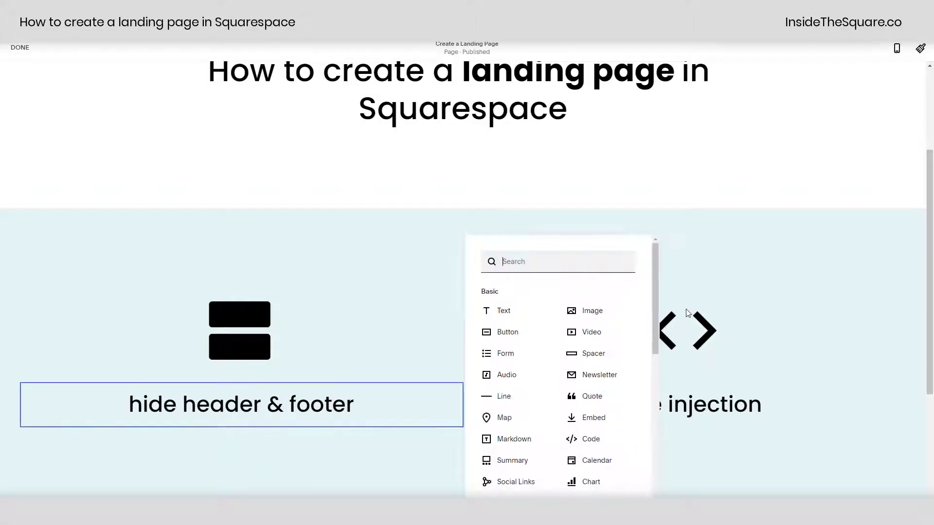
pyautogui.click(599, 441)
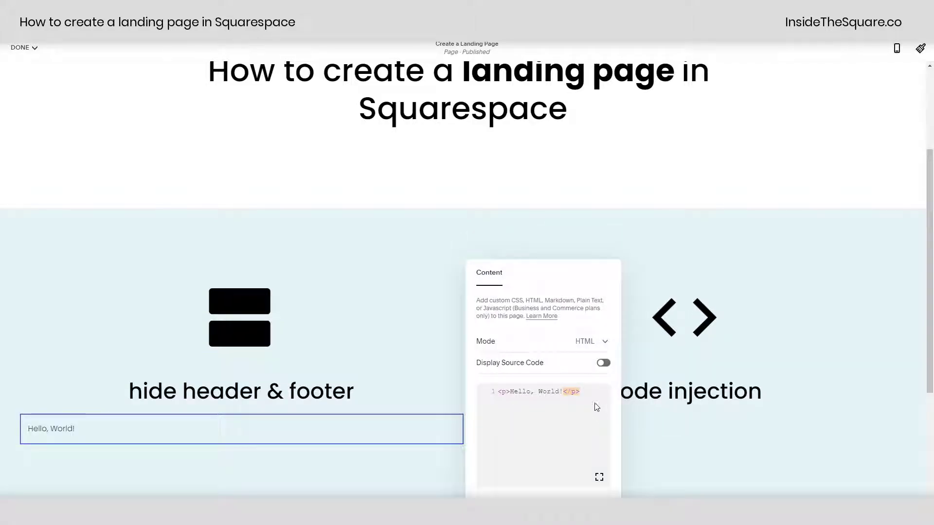
pyautogui.moveTo(598, 392); pyautogui.dragTo(471, 377)
pyautogui.write('<style> .header, footer {display:none}</style>')
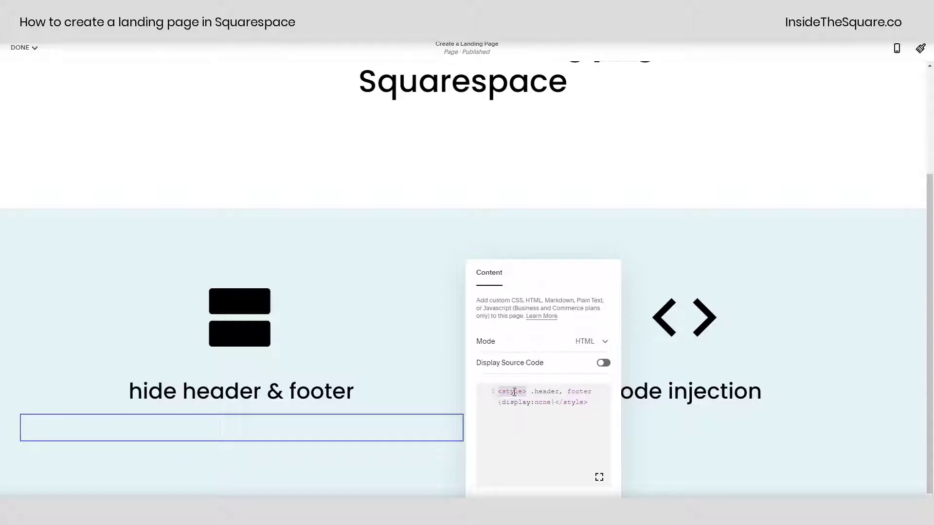
pyautogui.moveTo(531, 393); pyautogui.dragTo(604, 389)
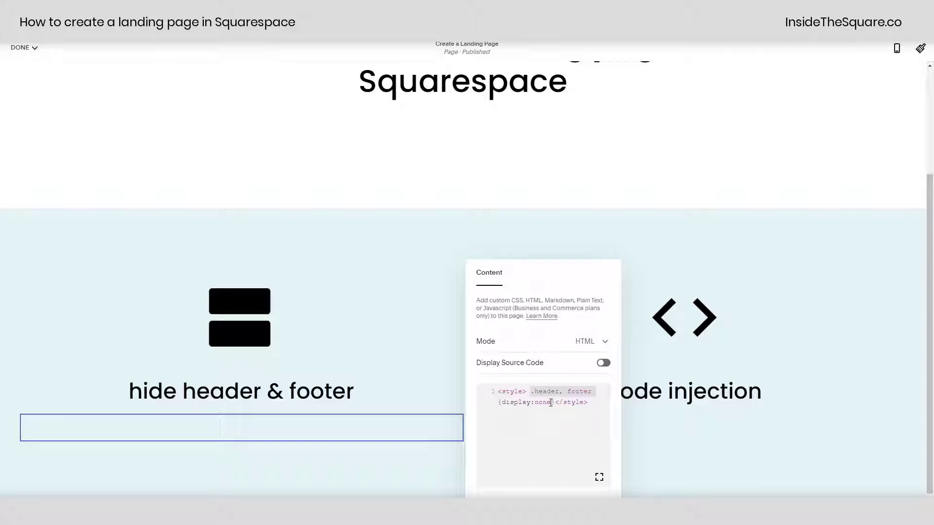
pyautogui.moveTo(551, 402); pyautogui.dragTo(497, 407)
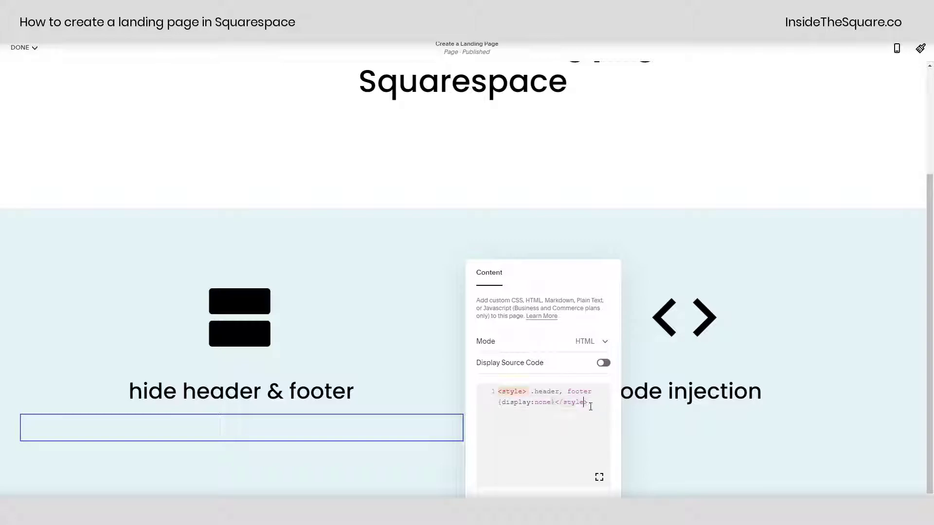
pyautogui.moveTo(586, 407); pyautogui.dragTo(559, 405)
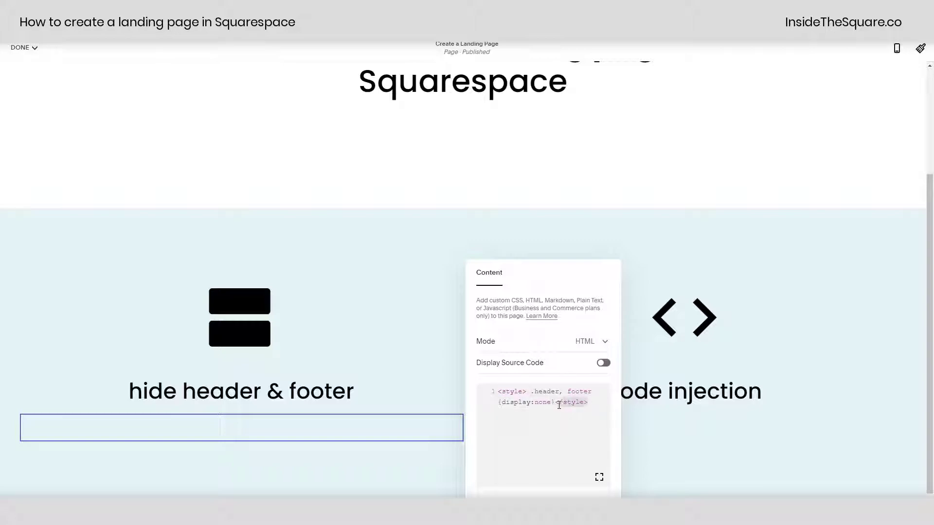
pyautogui.click(679, 446)
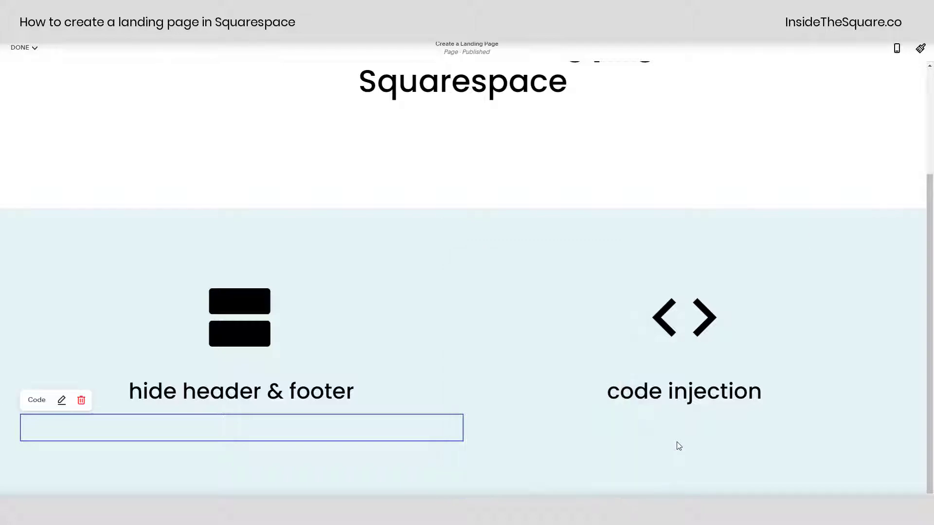
pyautogui.click(33, 47)
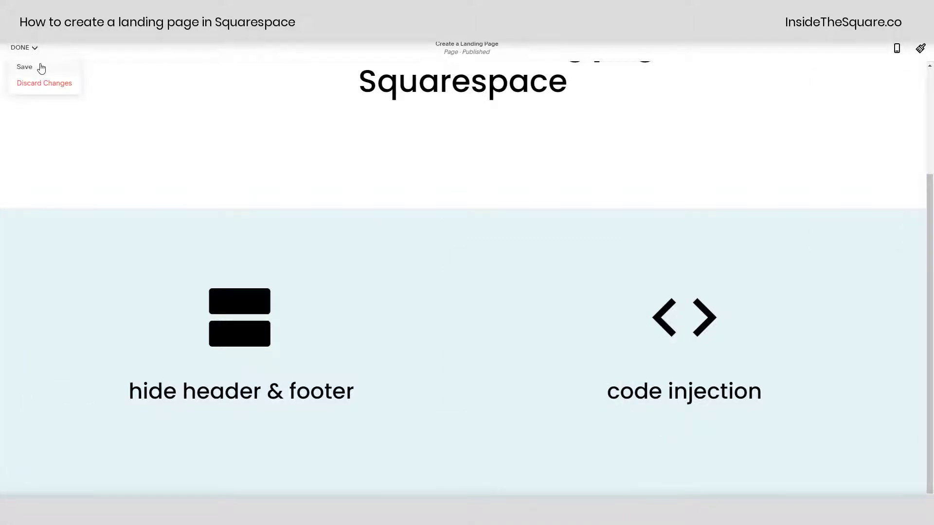
# - Save the page and scroll the preview to confirm the site header is gone
pyautogui.click(36, 68)
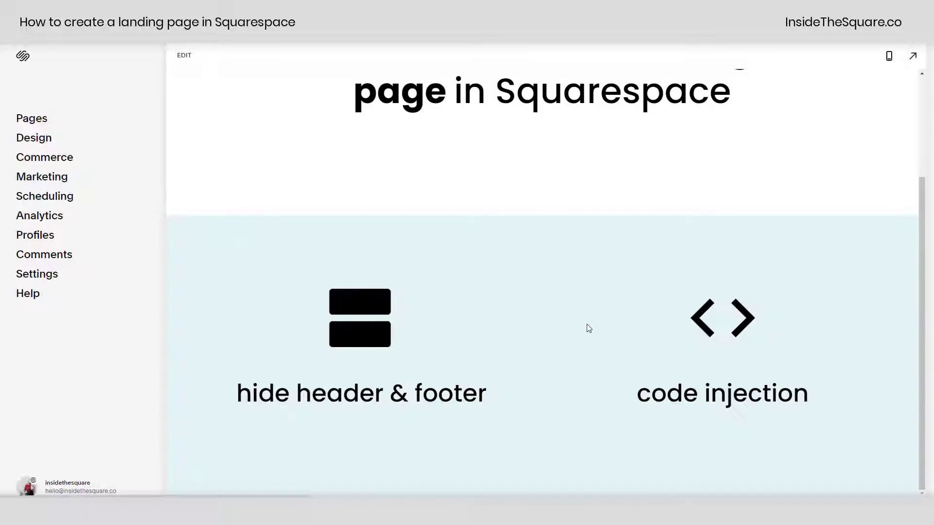
pyautogui.scroll(-3, 485, 346)
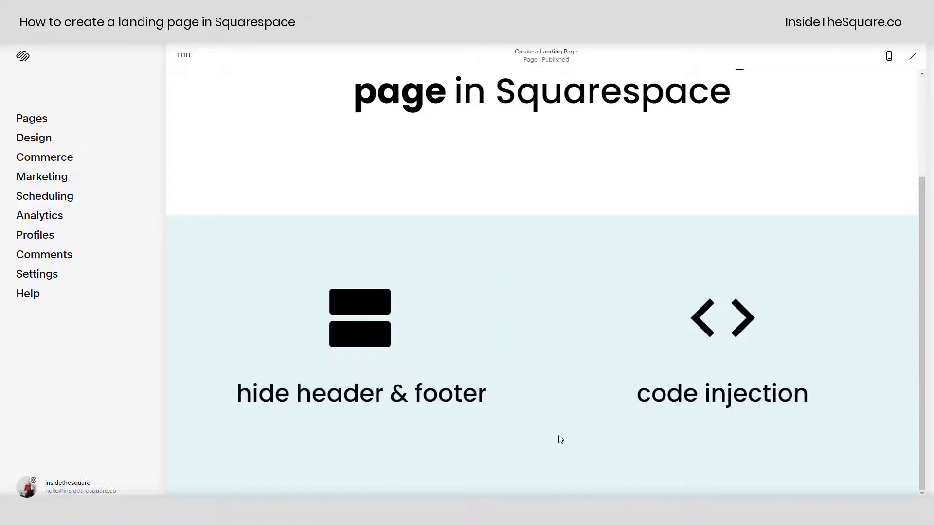
pyautogui.scroll(3, 560, 439)
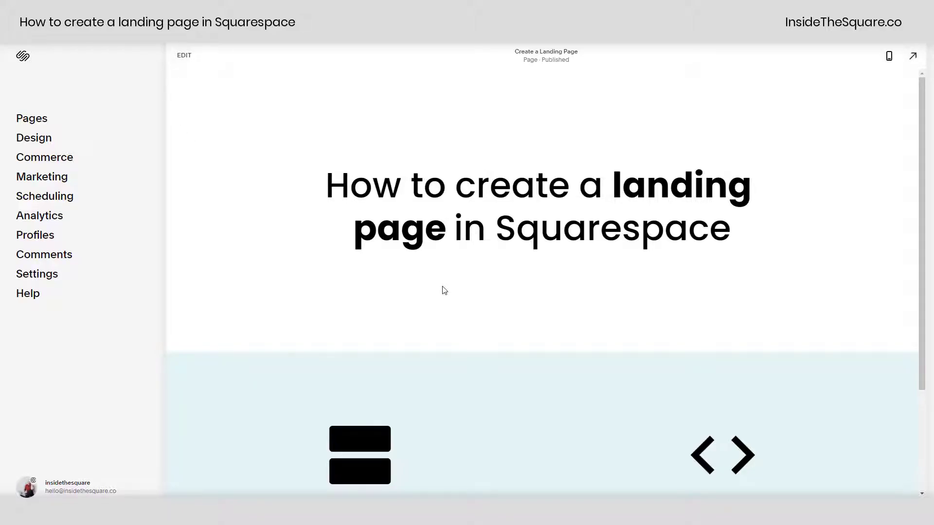
pyautogui.scroll(-3, 600, 364)
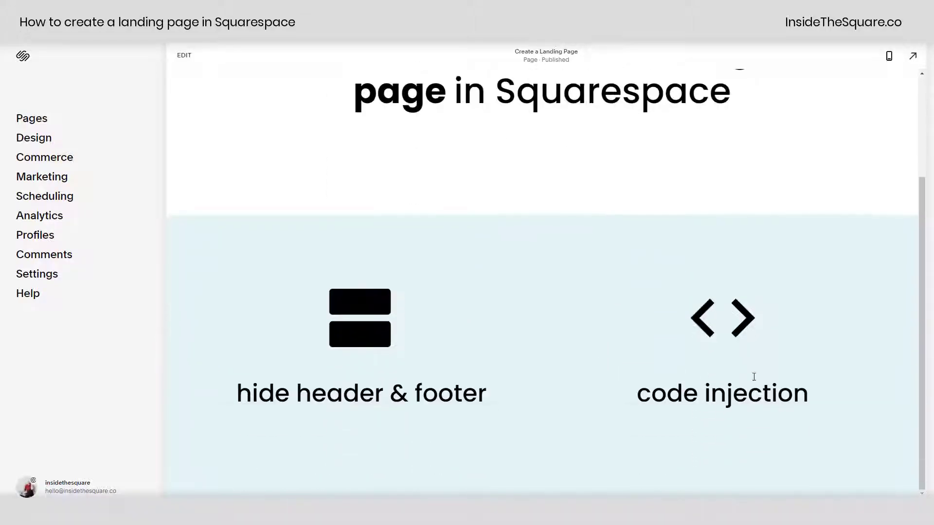
pyautogui.moveTo(833, 398); pyautogui.dragTo(555, 375)
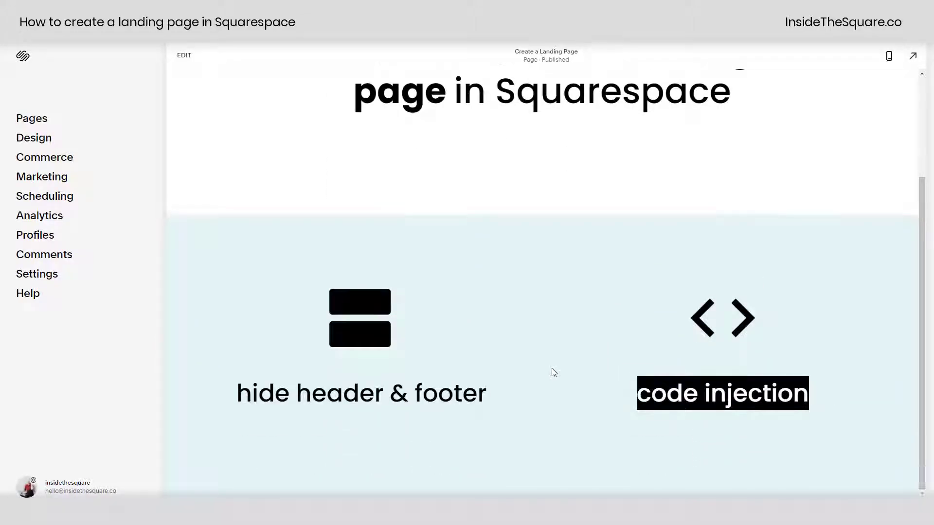
pyautogui.scroll(3, 545, 368)
# - Delete the style code from the code block, check the header returns, then show the Pages list
pyautogui.click(183, 56)
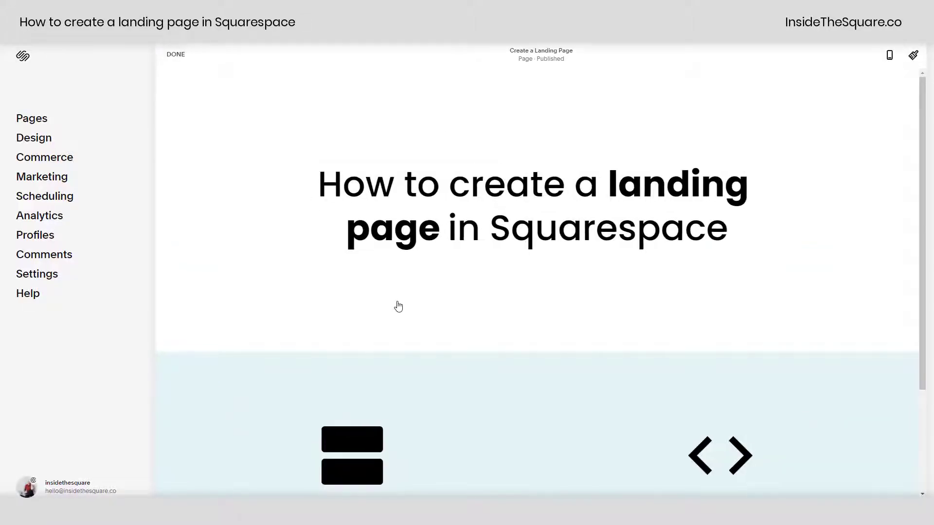
pyautogui.scroll(-3, 355, 347)
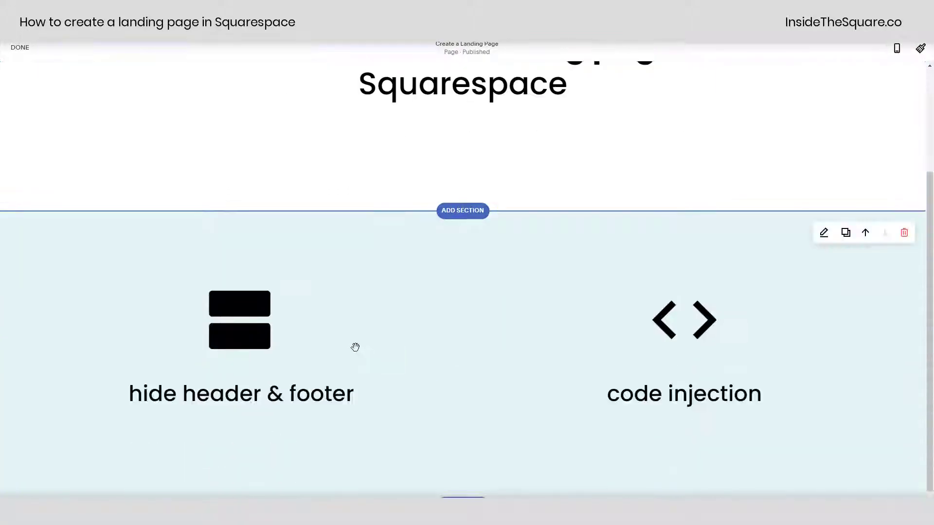
pyautogui.click(302, 430)
pyautogui.tripleClick(594, 403)
pyautogui.hotkey('ctrl', 'c')
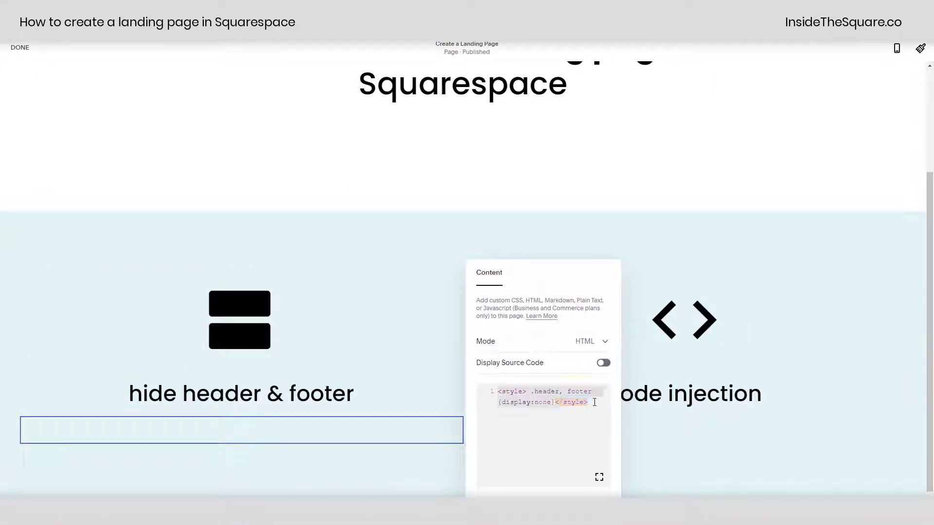
pyautogui.press('BackSpace')
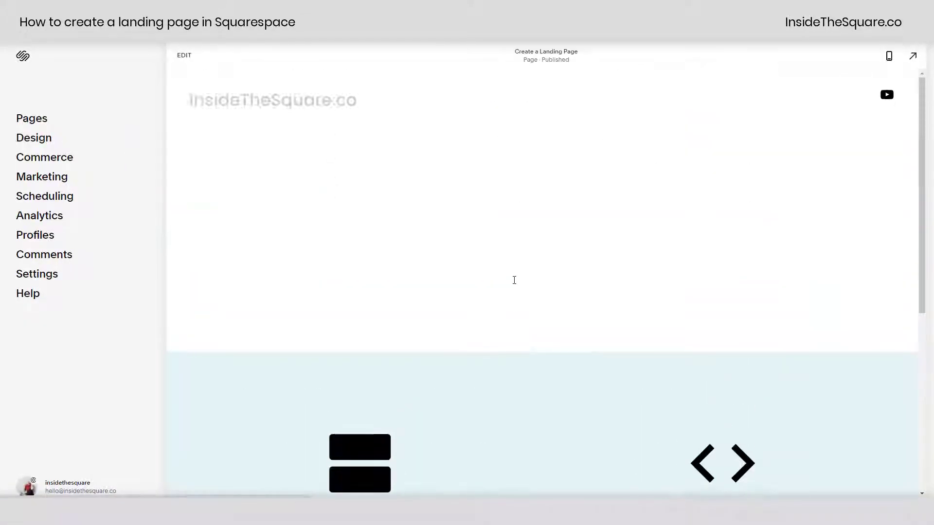
pyautogui.scroll(-6, 488, 120)
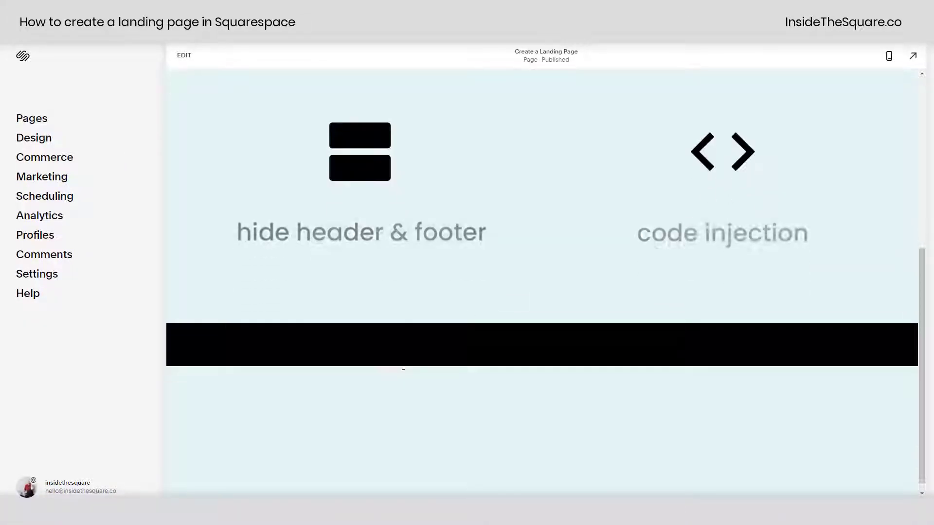
pyautogui.scroll(6, 549, 298)
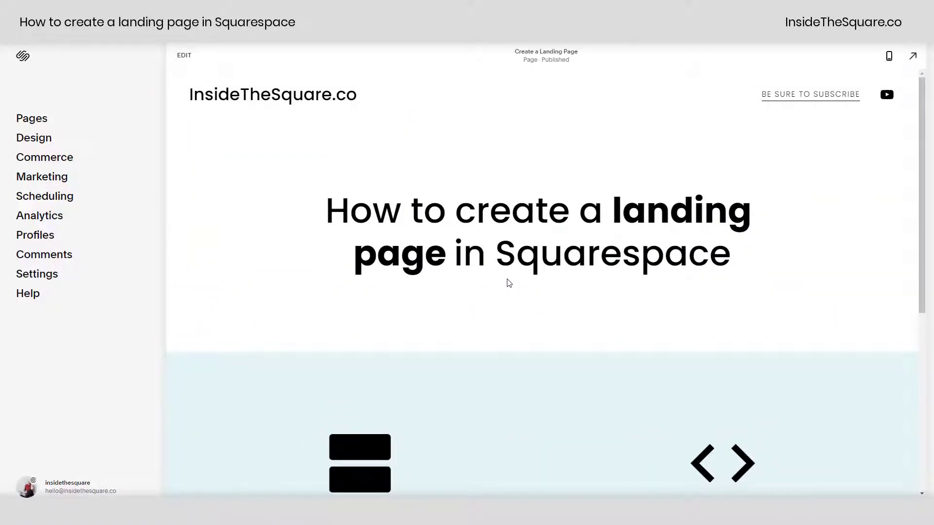
pyautogui.click(63, 123)
pyautogui.moveTo(153, 111)
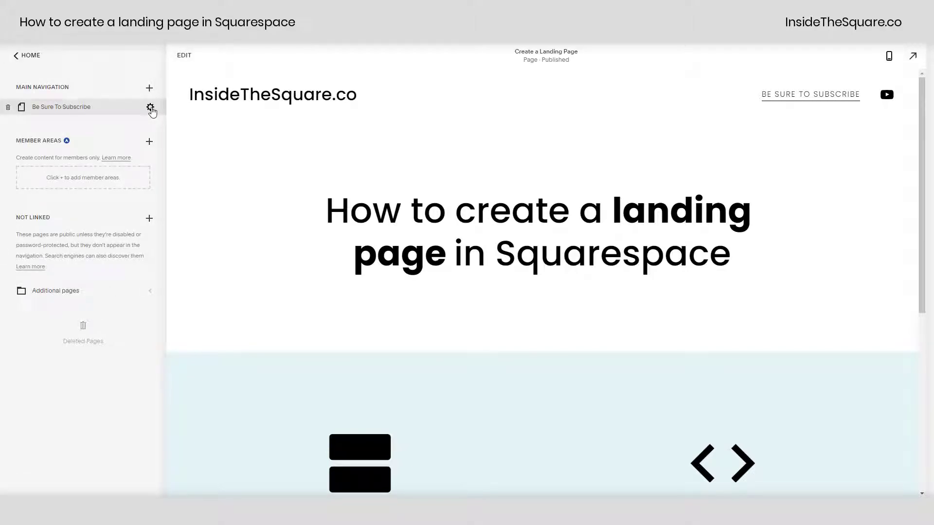
# - Paste <style> .header, footer {display:none}</style> into Be Sure To Subscribe's Page Header Code Injection and save
pyautogui.click(150, 108)
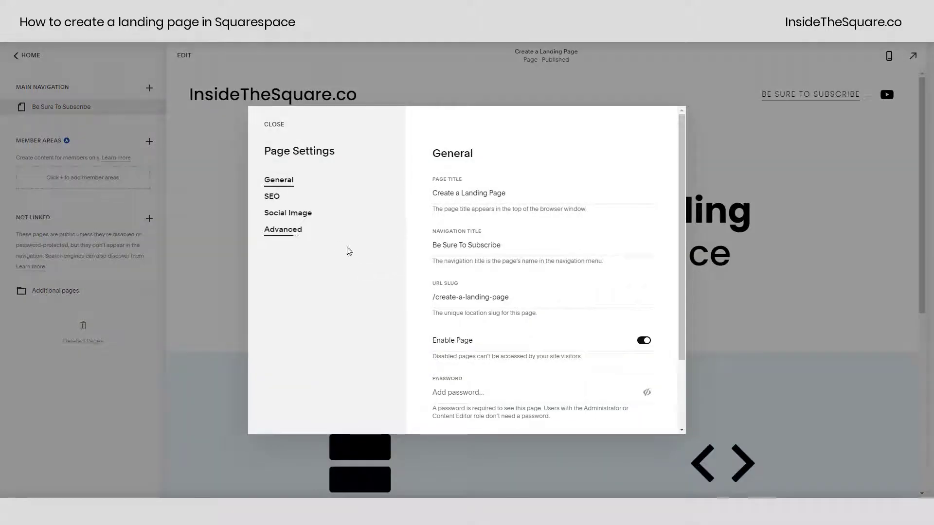
pyautogui.click(298, 236)
pyautogui.click(521, 282)
pyautogui.hotkey('ctrl', 'v')
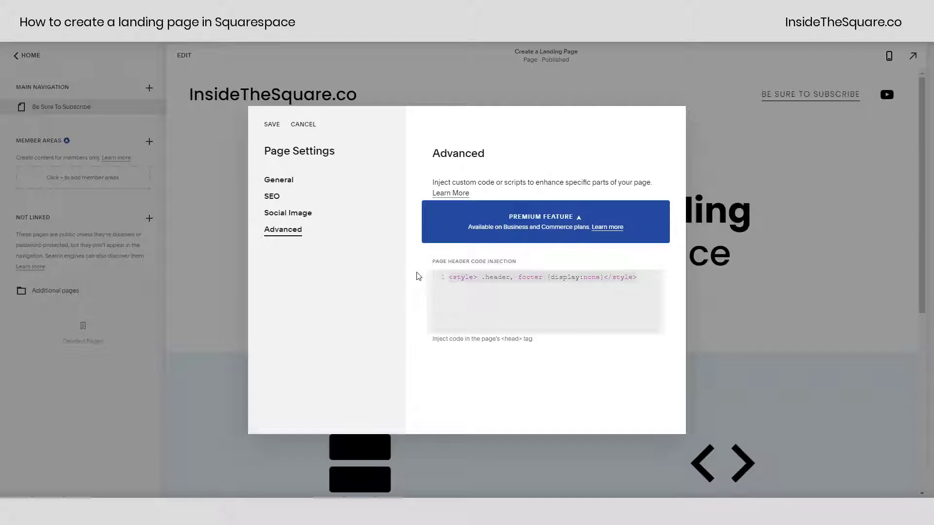
pyautogui.click(425, 299)
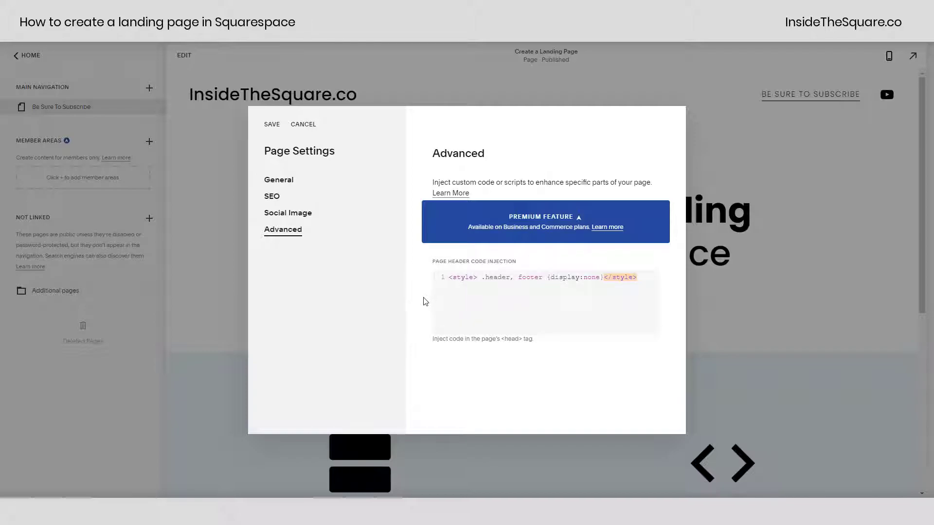
pyautogui.click(272, 126)
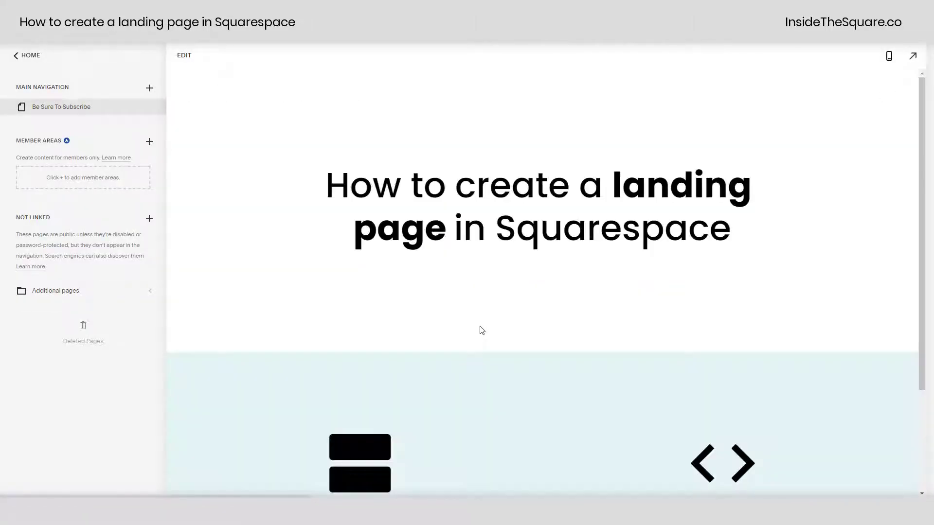
# - Drag Be Sure To Subscribe into Not Linked, then back into Main Navigation
pyautogui.scroll(-3, 575, 239)
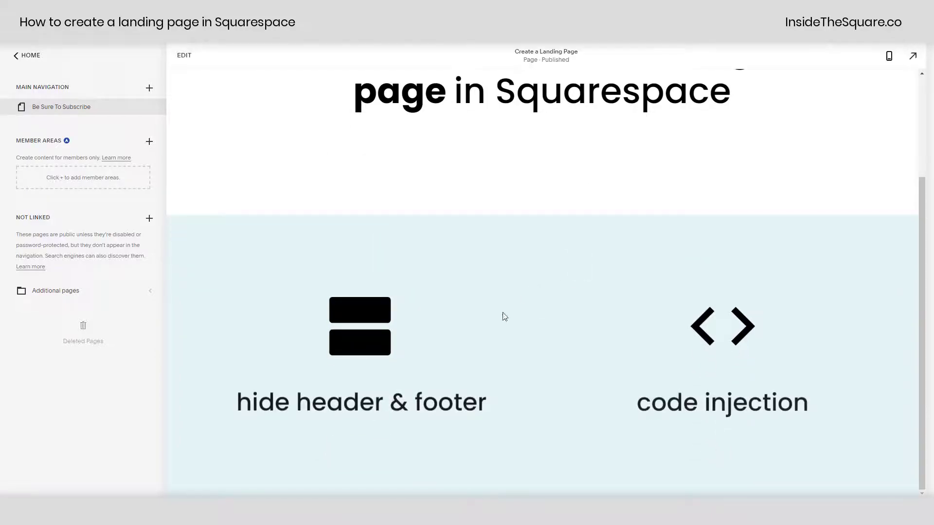
pyautogui.scroll(3, 546, 413)
pyautogui.moveTo(61, 107); pyautogui.dragTo(112, 298)
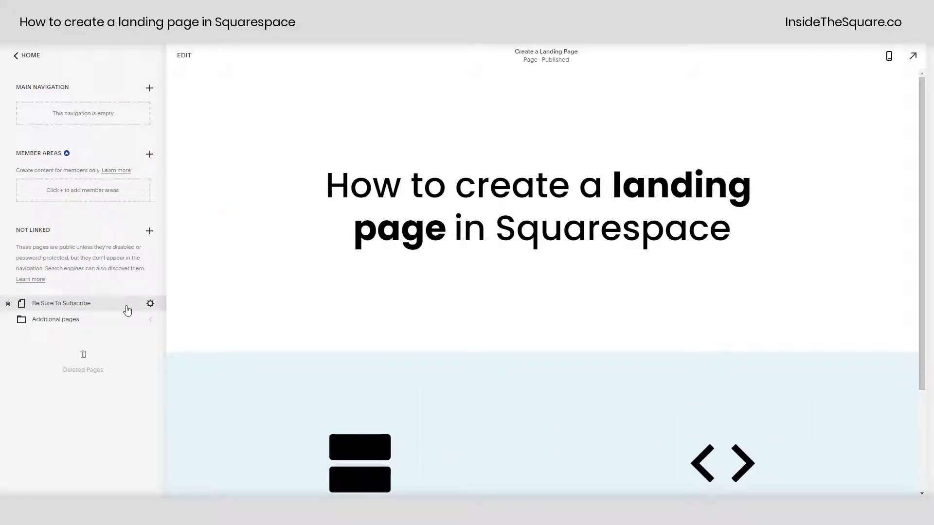
pyautogui.moveTo(127, 309); pyautogui.dragTo(142, 146)
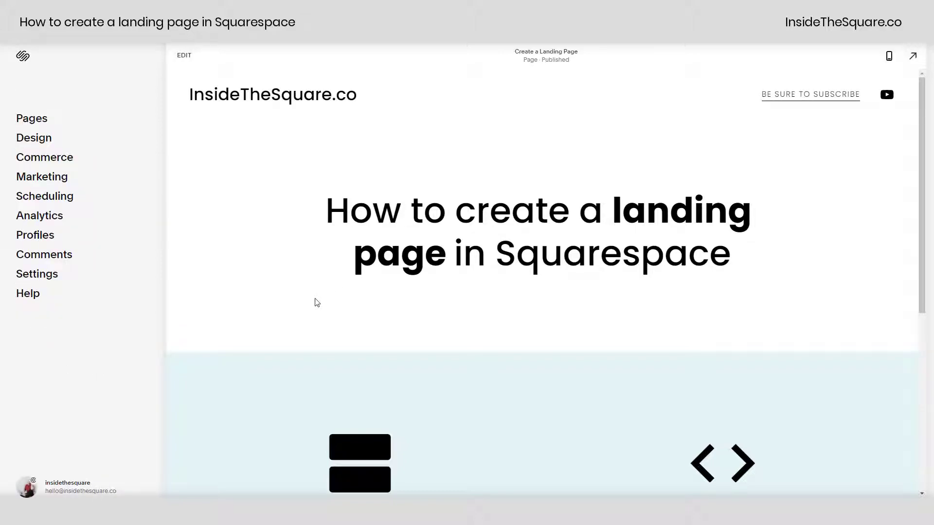
# - Add a Code block directly below the landing page title
pyautogui.click(182, 57)
pyautogui.scroll(-4, 484, 421)
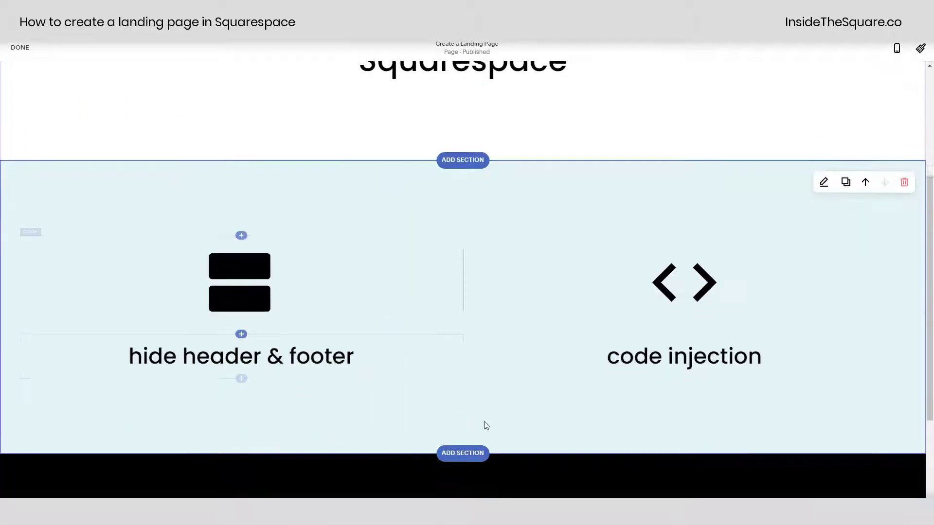
pyautogui.scroll(3, 596, 287)
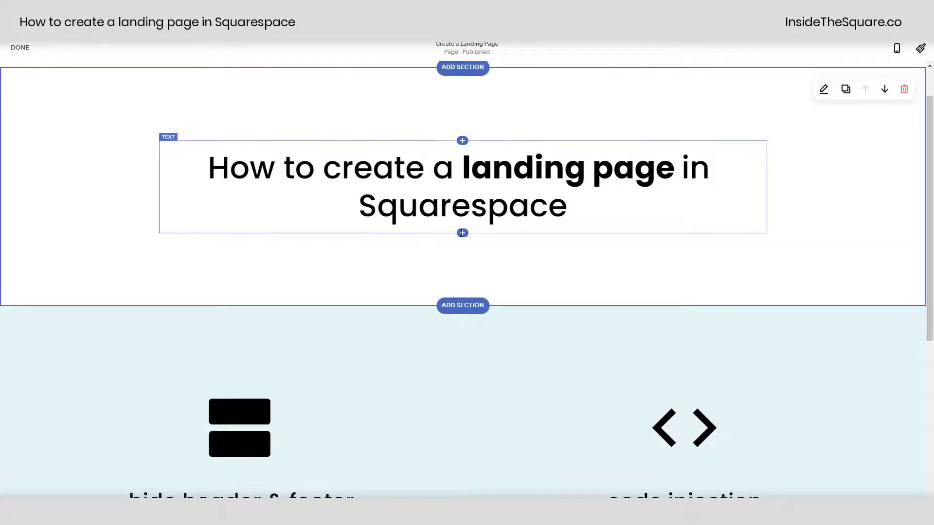
pyautogui.click(462, 234)
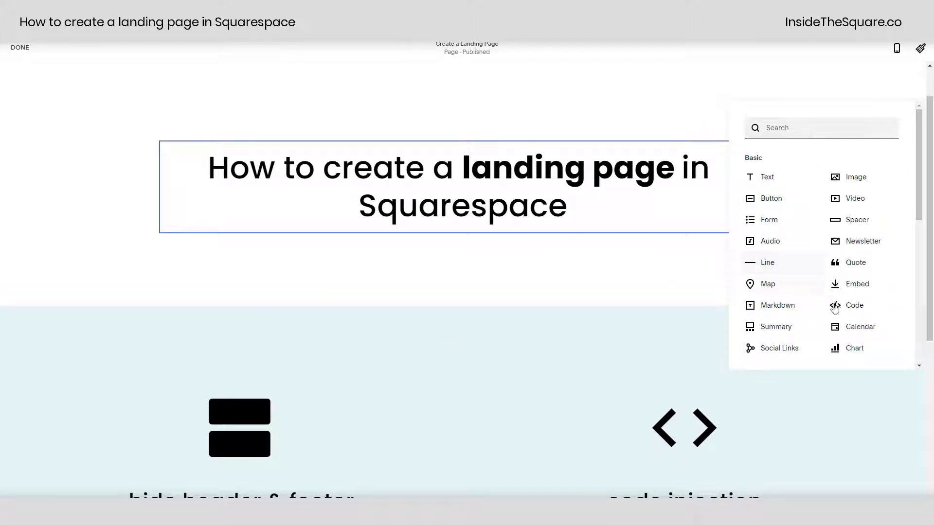
pyautogui.click(856, 305)
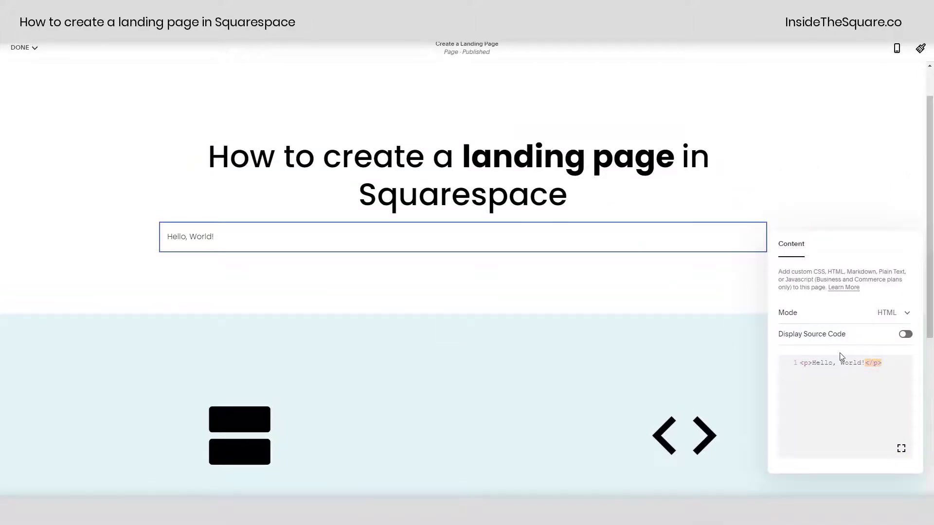
# - Replace the sample Hello, World! code with the header-and-footer hiding style rule and save
pyautogui.click(841, 370)
pyautogui.hotkey('ctrl', 'a')
pyautogui.write('<style> header, footer {display:none}</style>')
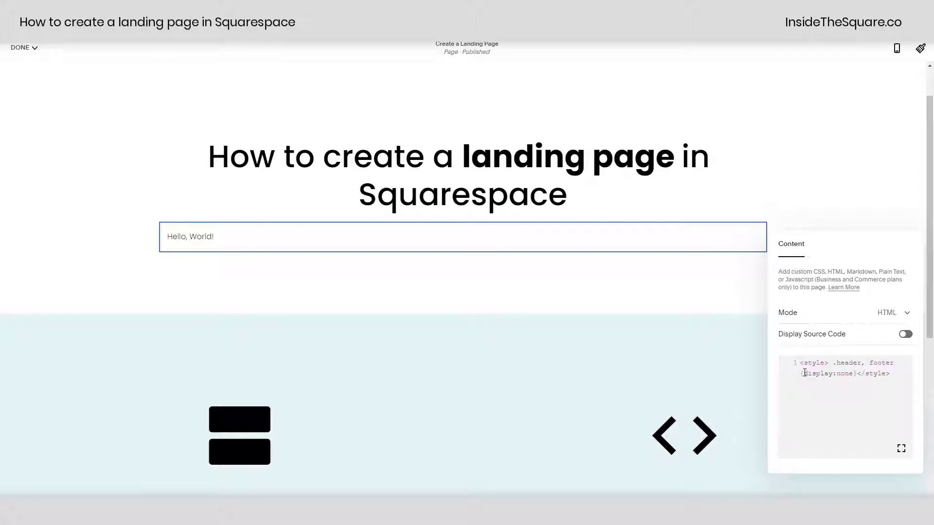
pyautogui.moveTo(833, 364); pyautogui.dragTo(788, 374)
pyautogui.click(897, 366)
pyautogui.click(855, 371)
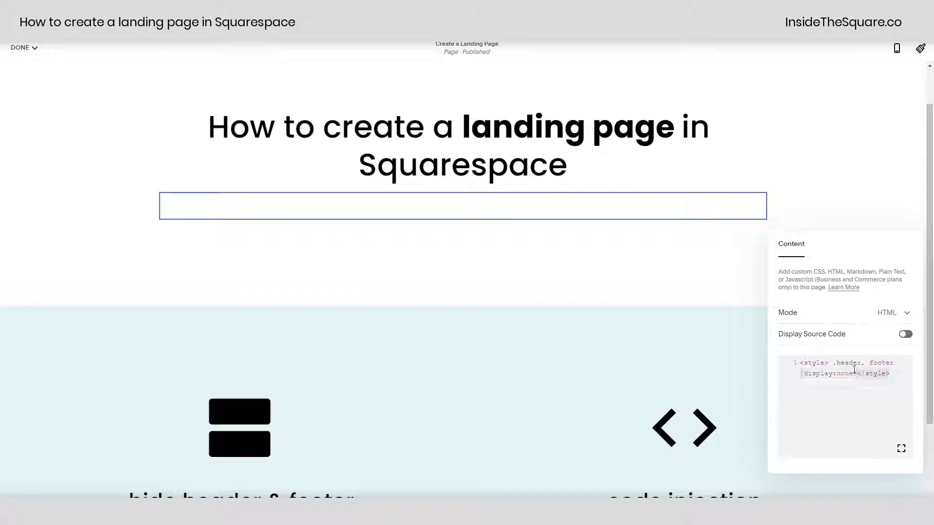
pyautogui.click(596, 290)
pyautogui.click(22, 47)
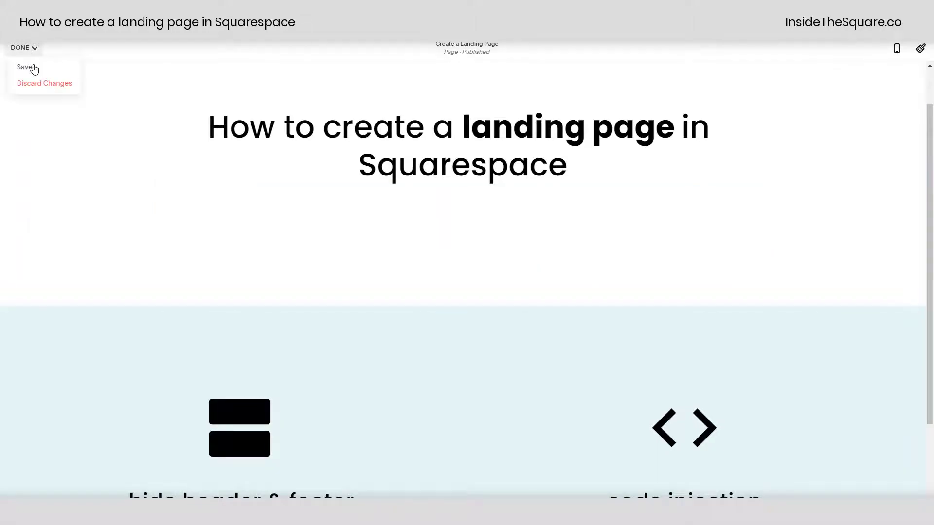
pyautogui.click(30, 68)
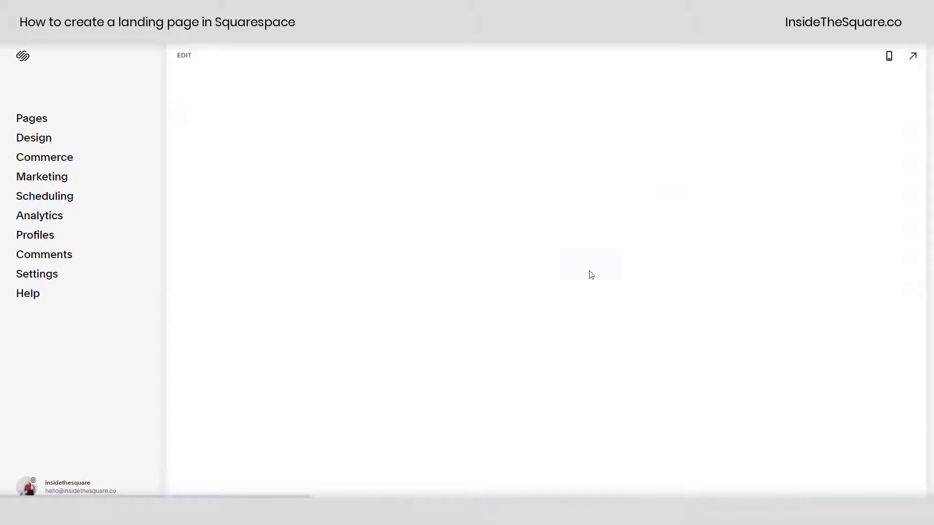
# - Delete the code block from the landing page and save the edits
pyautogui.scroll(-3, 583, 410)
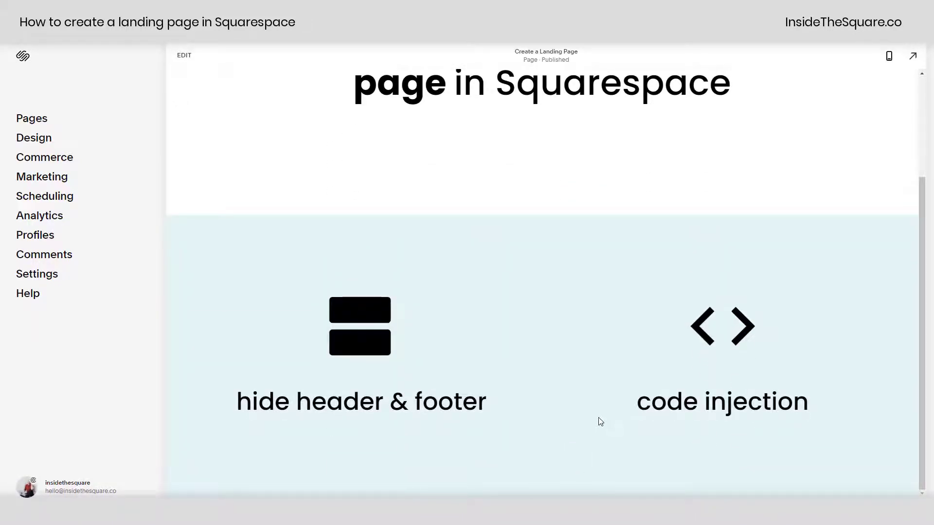
pyautogui.scroll(3, 599, 420)
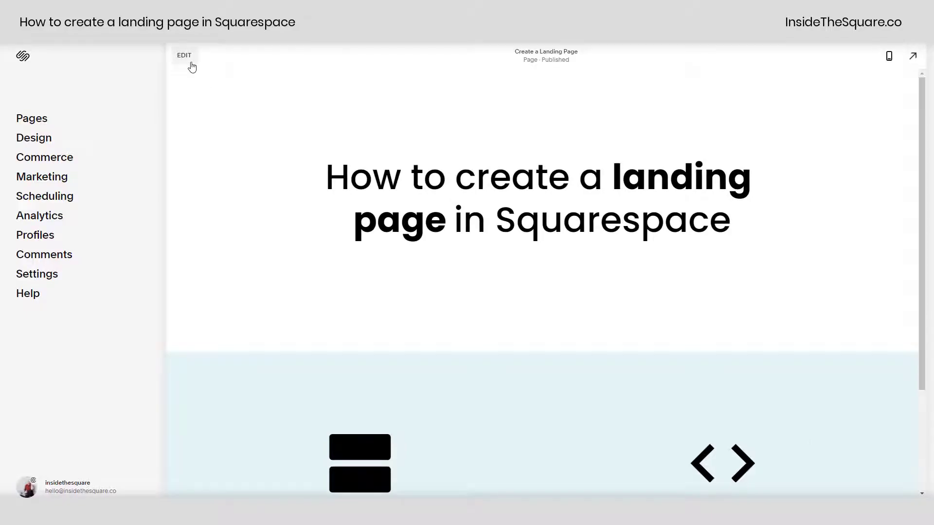
pyautogui.click(192, 67)
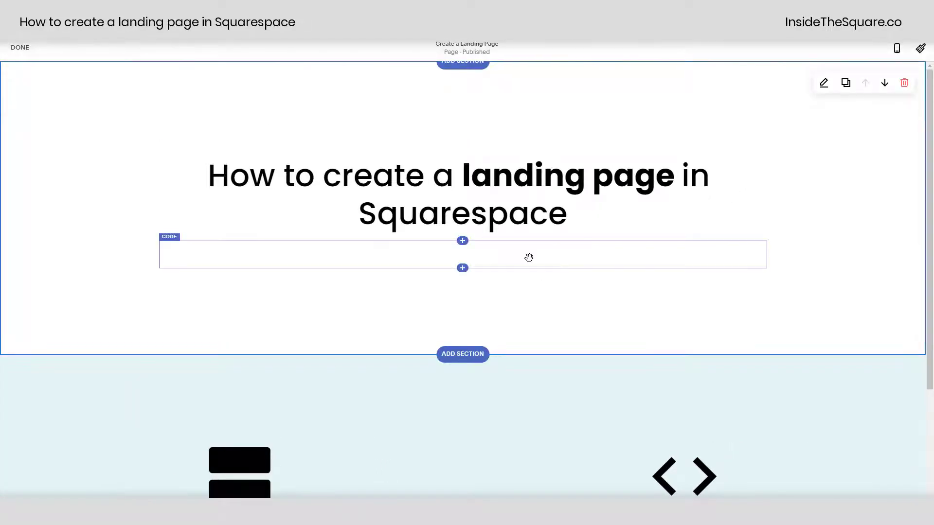
pyautogui.click(222, 229)
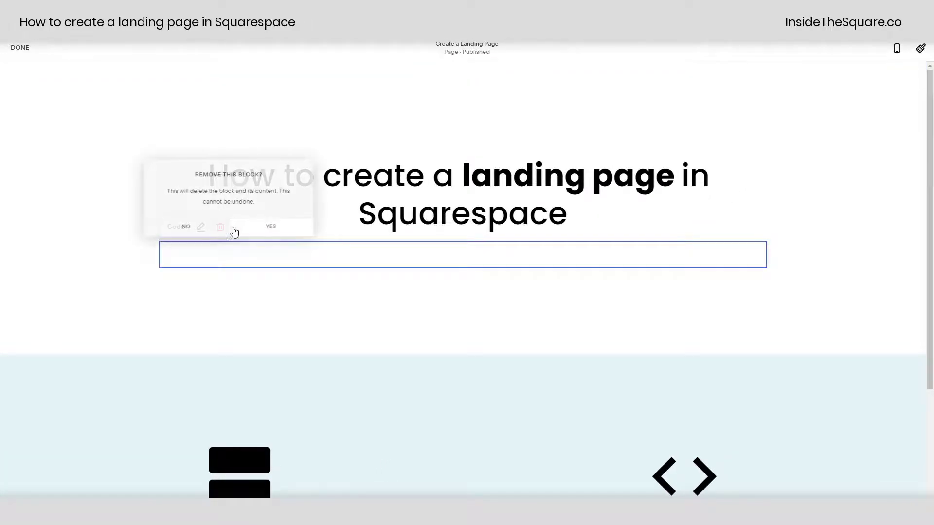
pyautogui.click(256, 235)
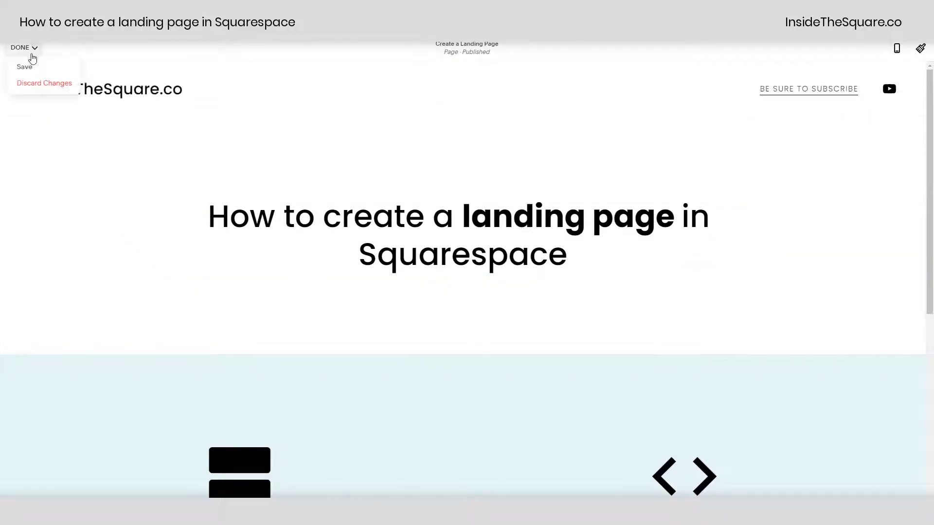
pyautogui.click(17, 48)
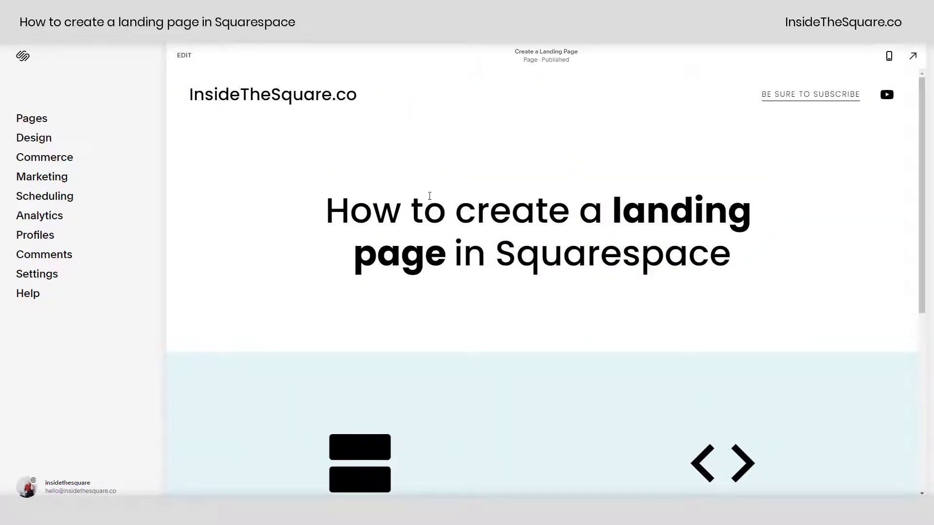
# - Paste the display:none style rule into Be Sure To Subscribe's Advanced Page Header Code Injection and save
pyautogui.click(50, 126)
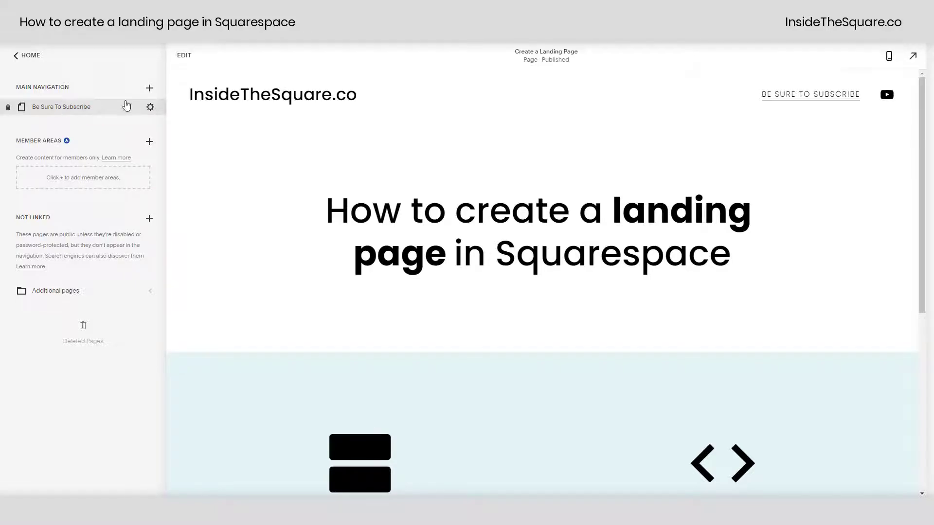
pyautogui.click(150, 107)
pyautogui.click(292, 231)
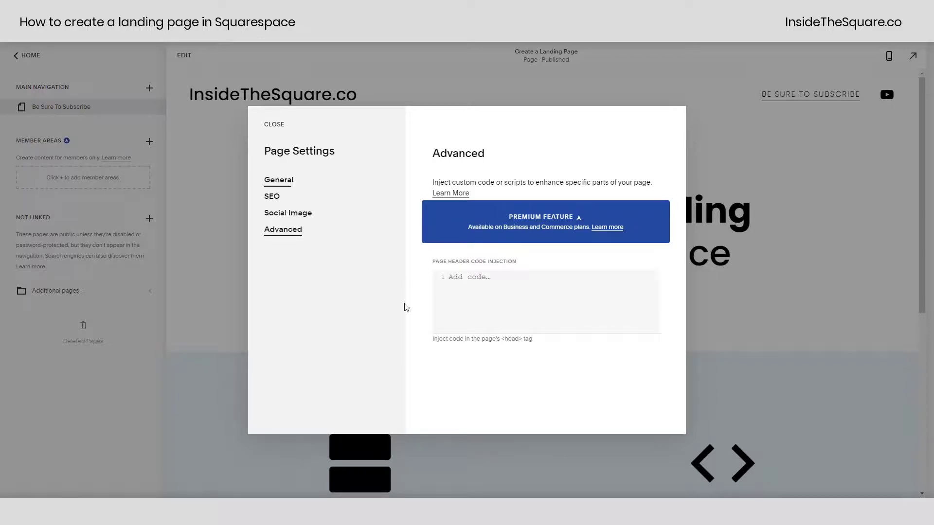
pyautogui.click(484, 276)
pyautogui.write('<style> header, footer {display:none}</style>')
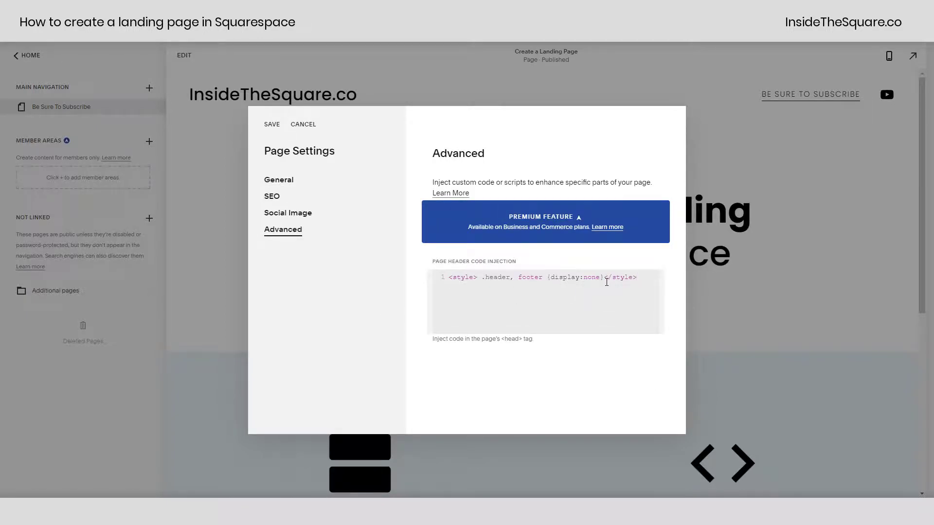
pyautogui.click(273, 125)
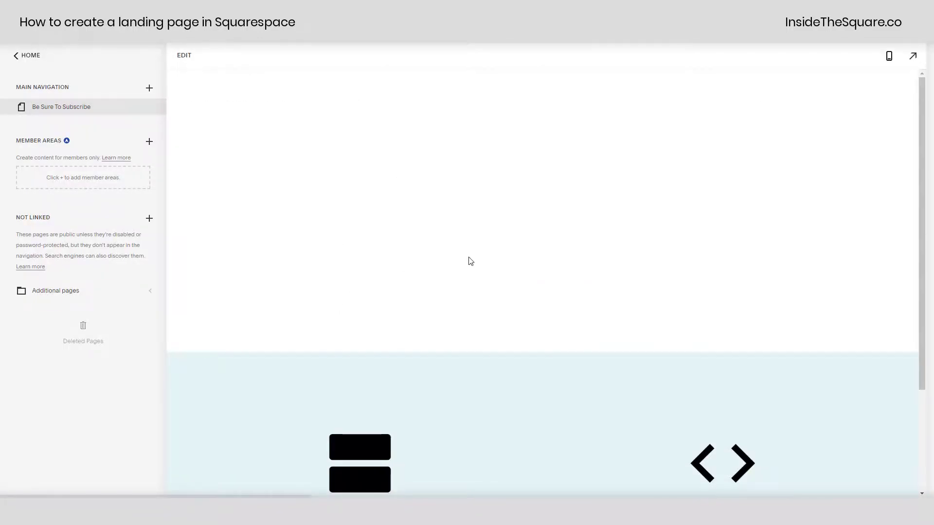
# - Drag Be Sure To Subscribe from Main Navigation down into the Not Linked section
pyautogui.moveTo(118, 120); pyautogui.dragTo(118, 305)
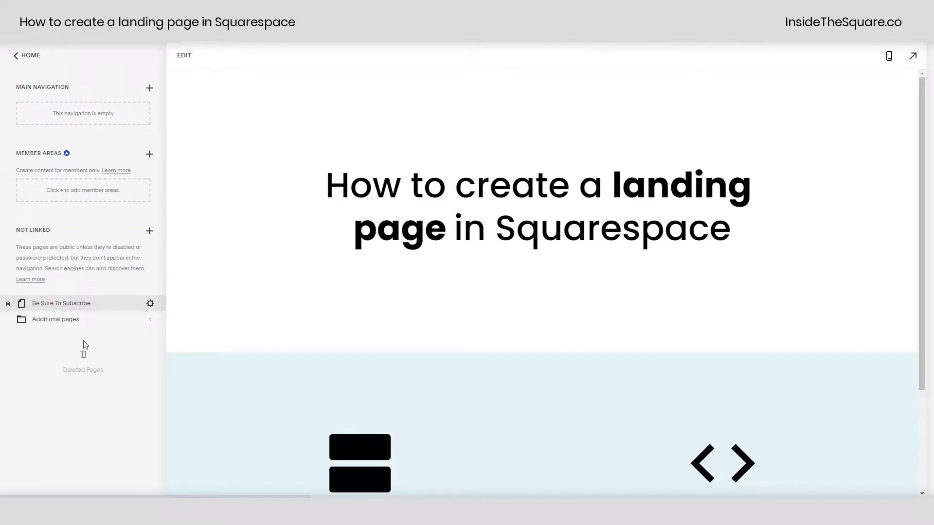